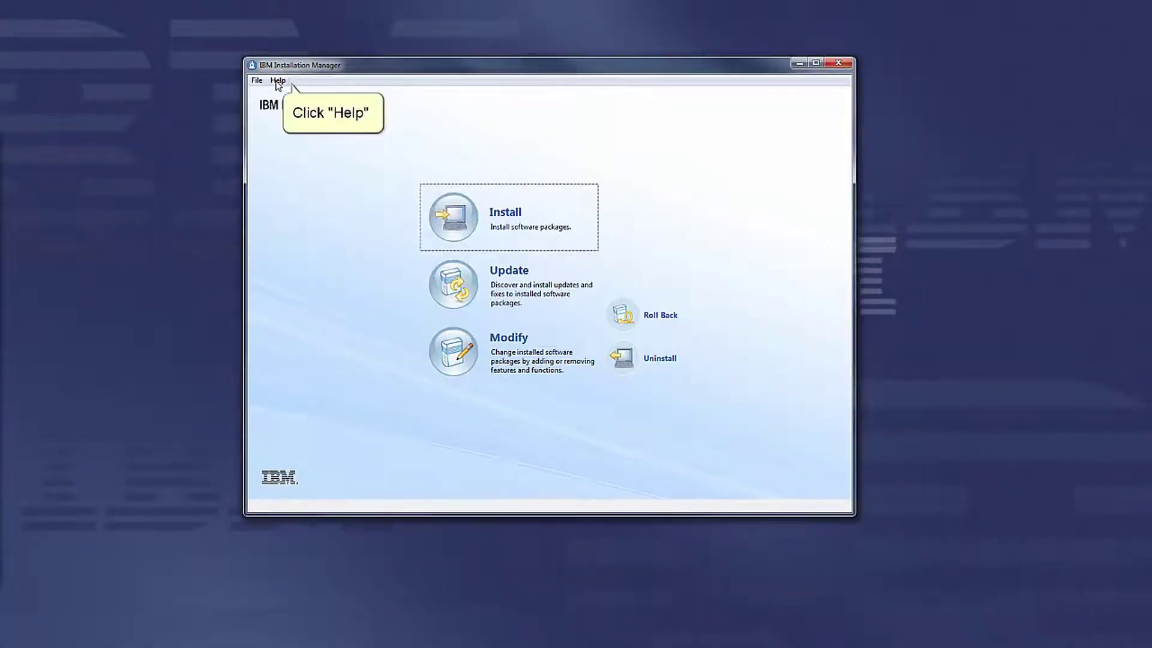
# Check in Help > About that Installation Manager is version 1.6.2, then close the dialog
pyautogui.click(278, 82)
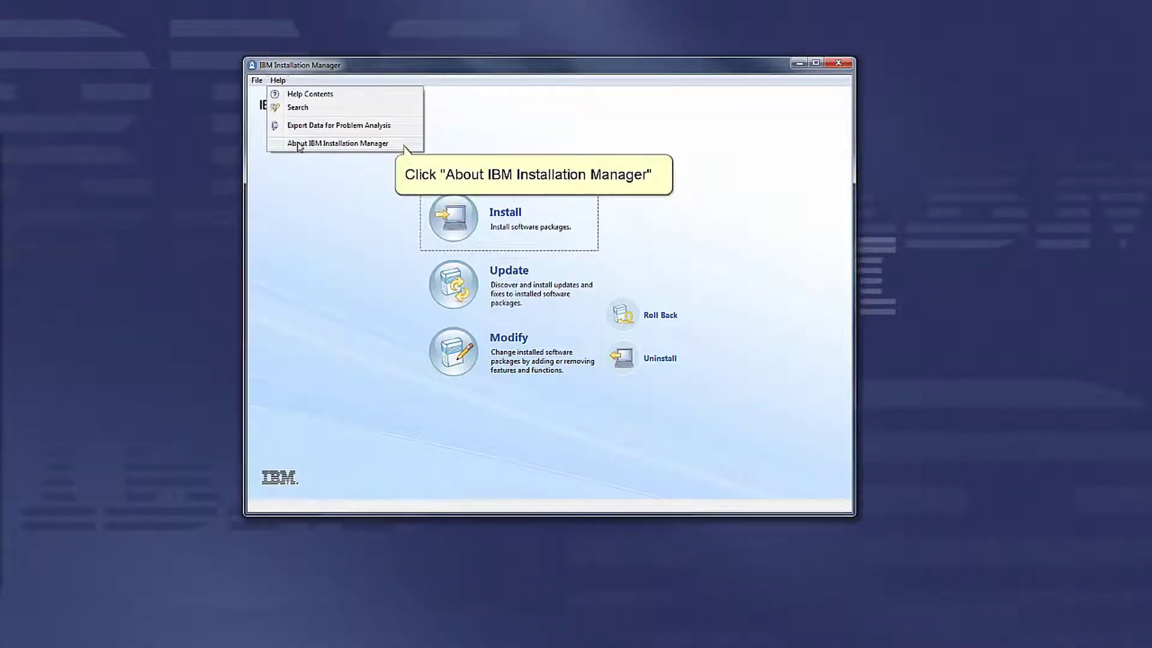
pyautogui.click(298, 145)
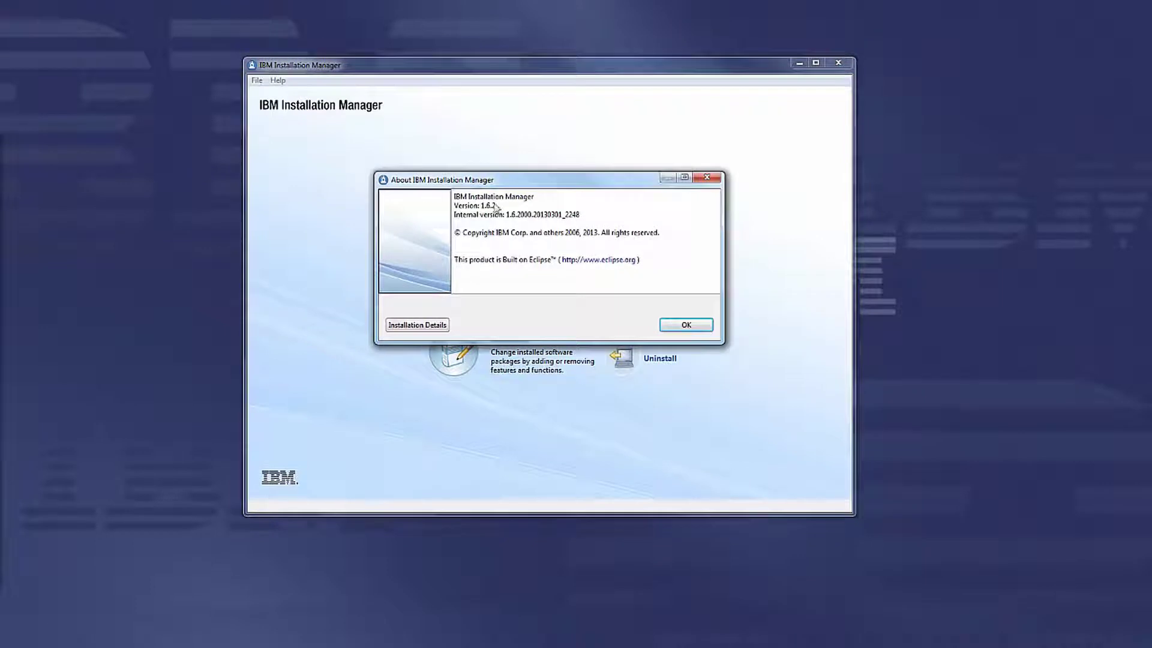
pyautogui.moveTo(497, 207); pyautogui.dragTo(443, 206)
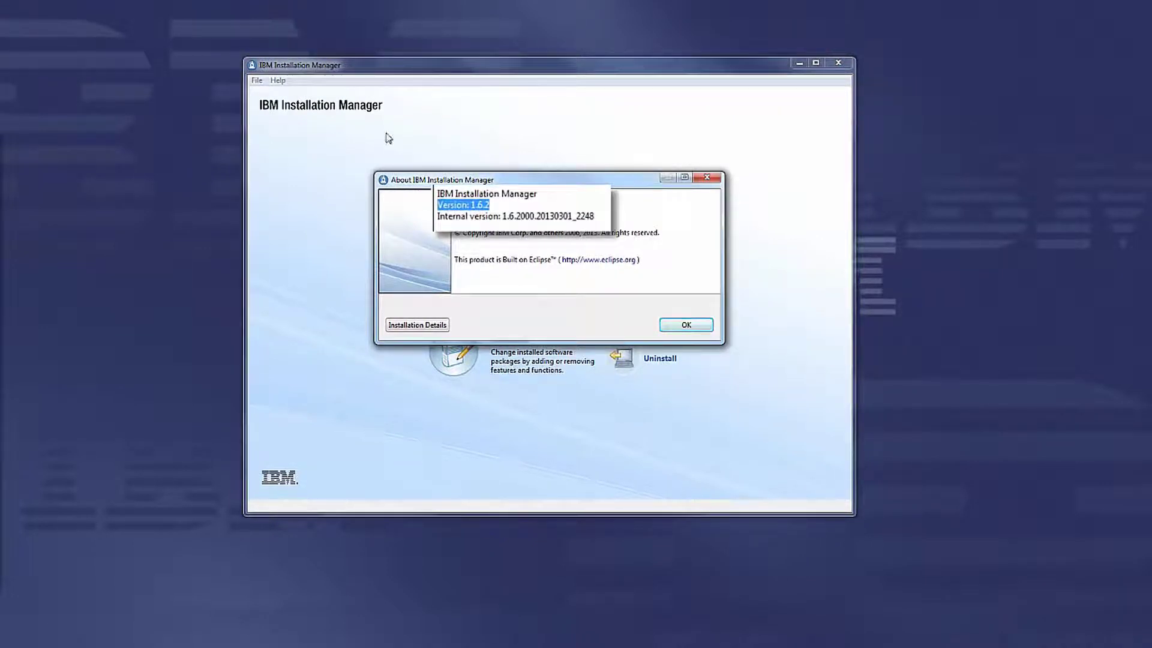
pyautogui.press('Return')
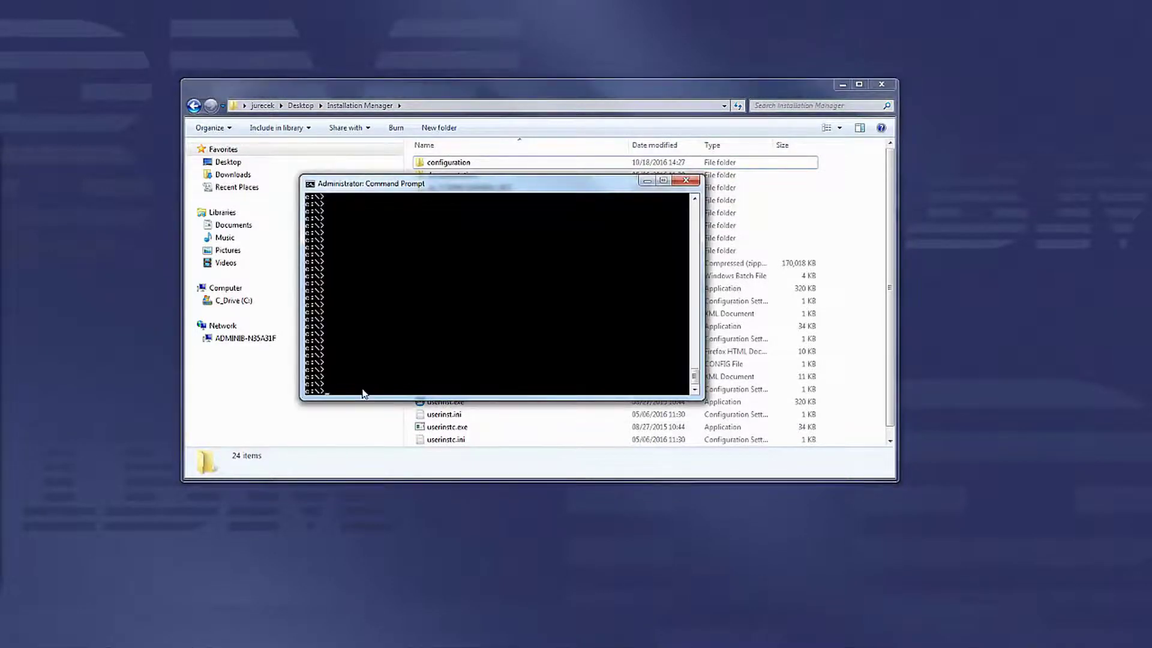
# Change into the pasted Desktop\Installation Manager kit folder path and list its files with dir
pyautogui.write('cd')
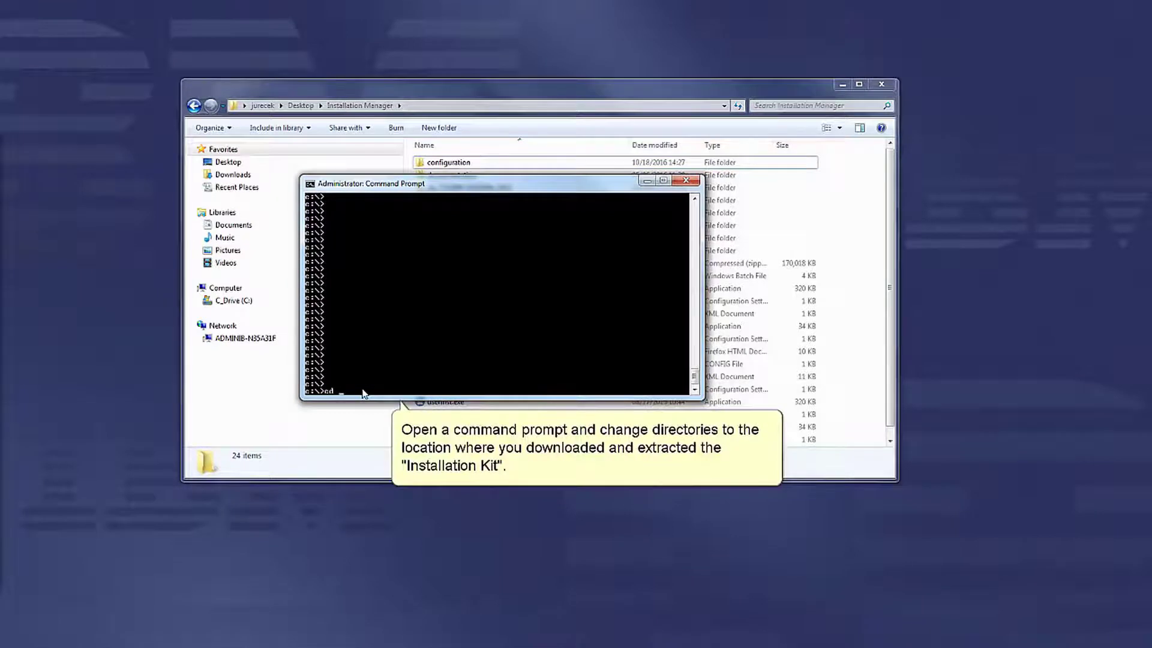
pyautogui.rightClick(362, 391)
pyautogui.click(387, 423)
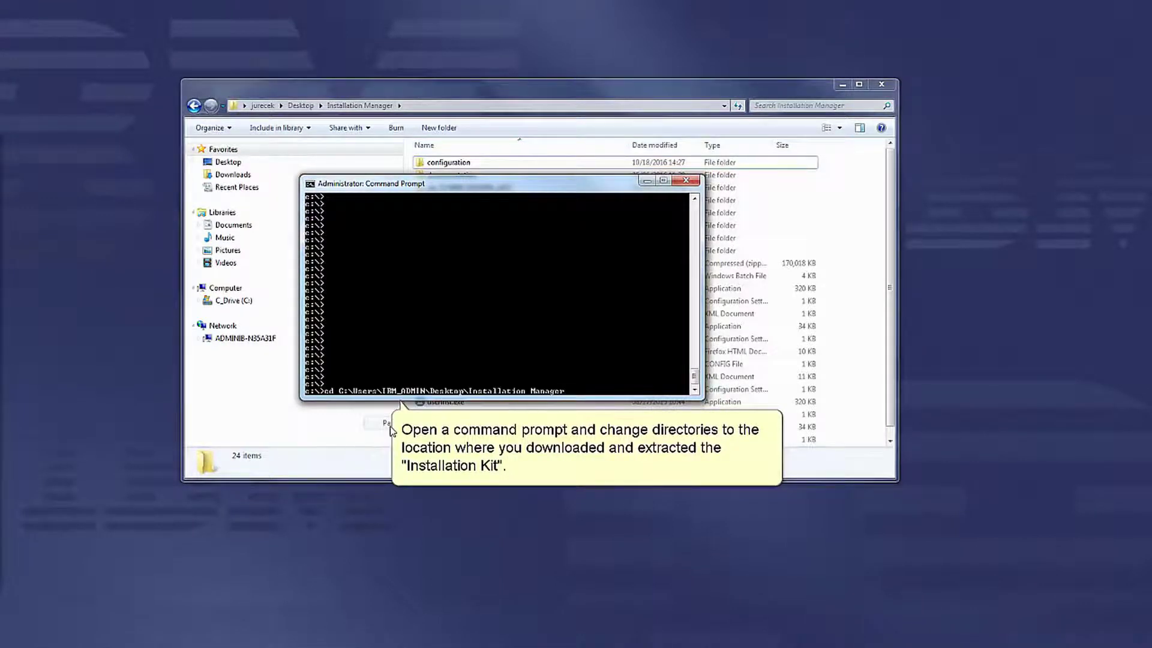
pyautogui.press('Return')
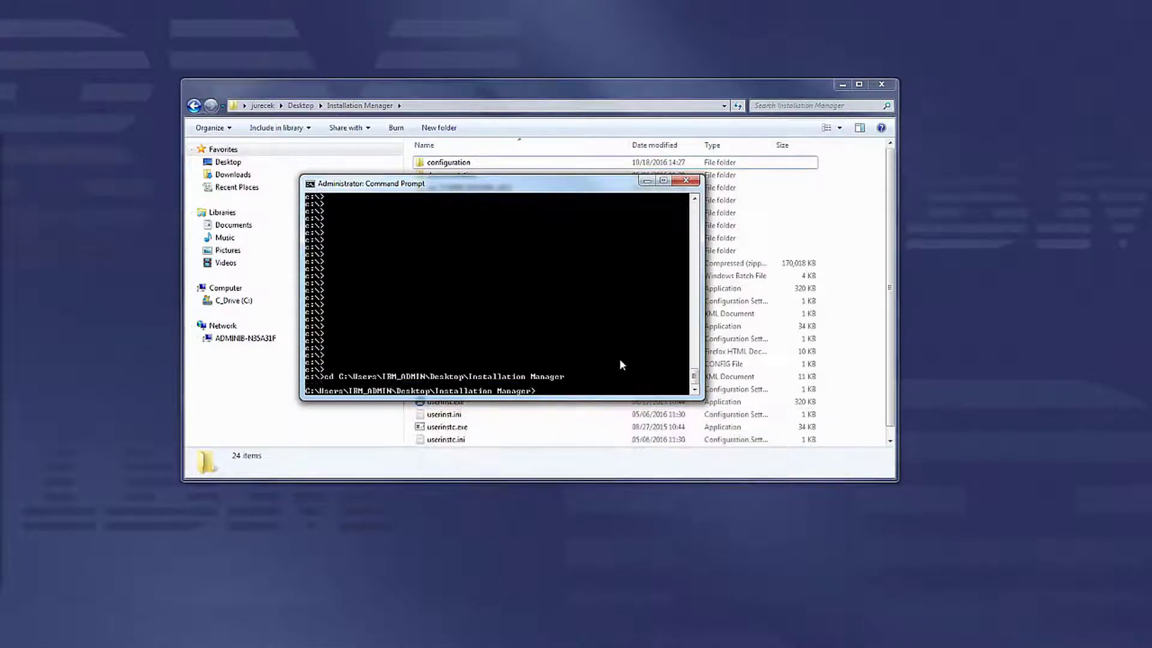
pyautogui.write('dir')
pyautogui.press('Return')
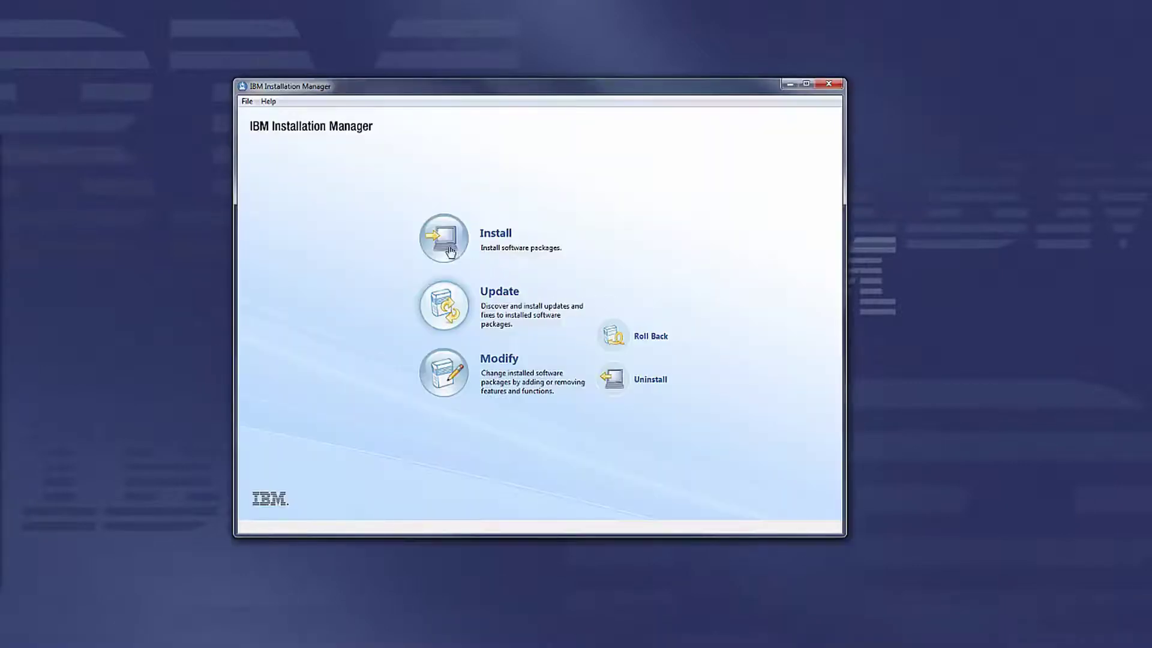
# Open Installation Details from Help > About and locate the cic.appDataLocation data path
pyautogui.click(270, 104)
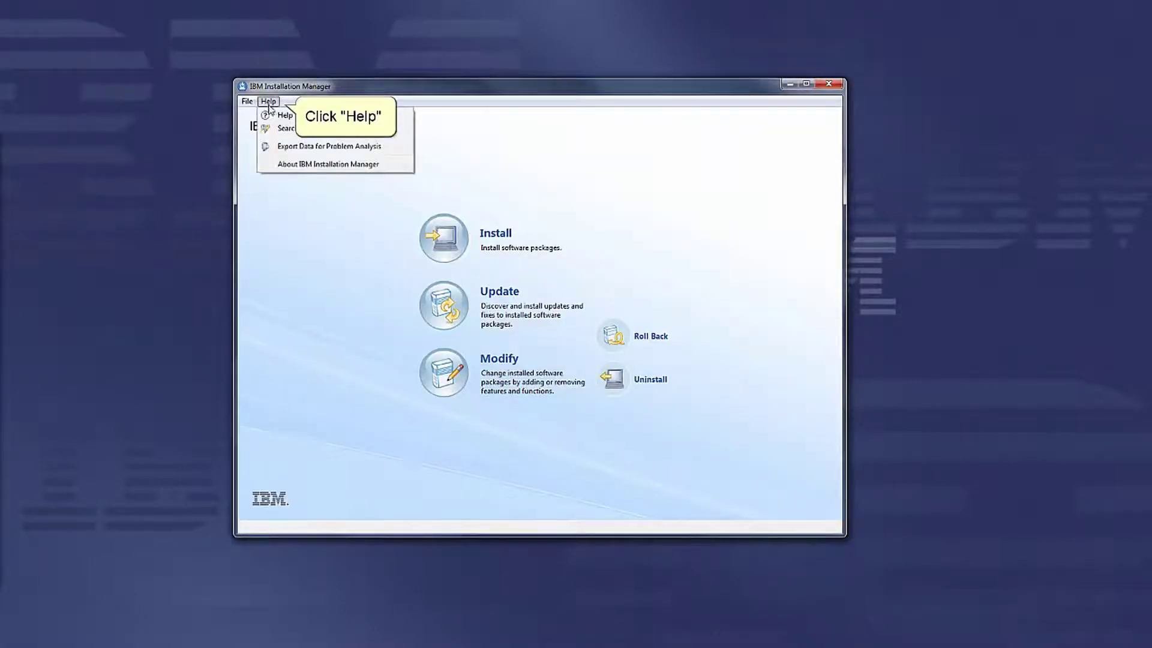
pyautogui.click(295, 165)
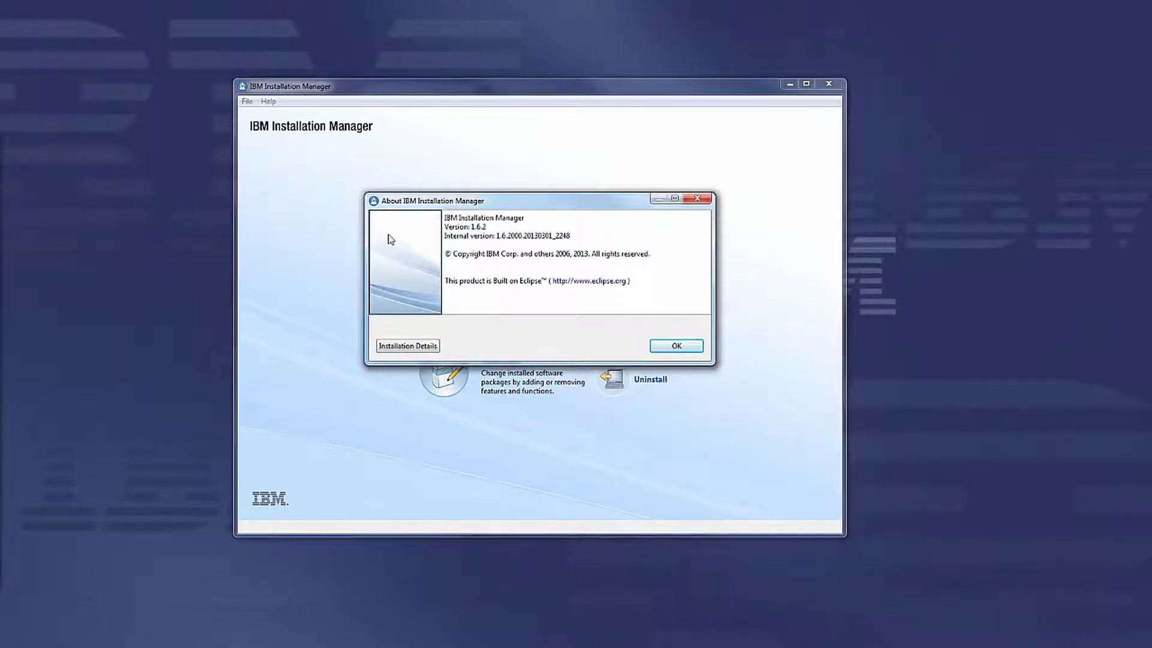
pyautogui.click(415, 347)
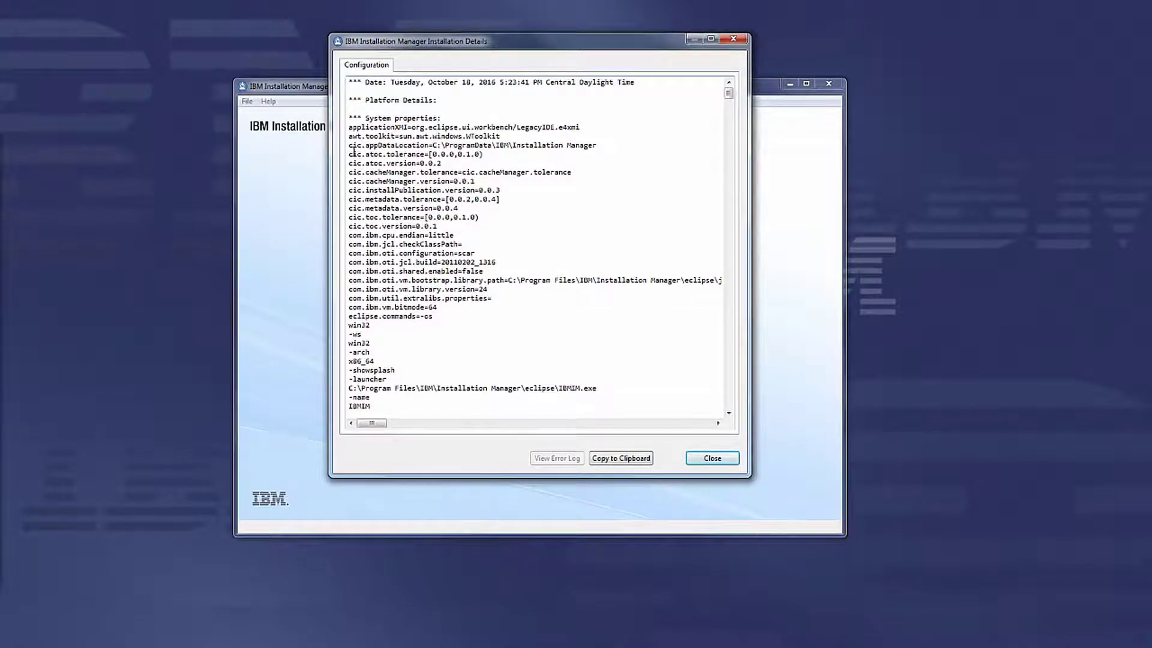
pyautogui.moveTo(351, 146); pyautogui.dragTo(598, 147)
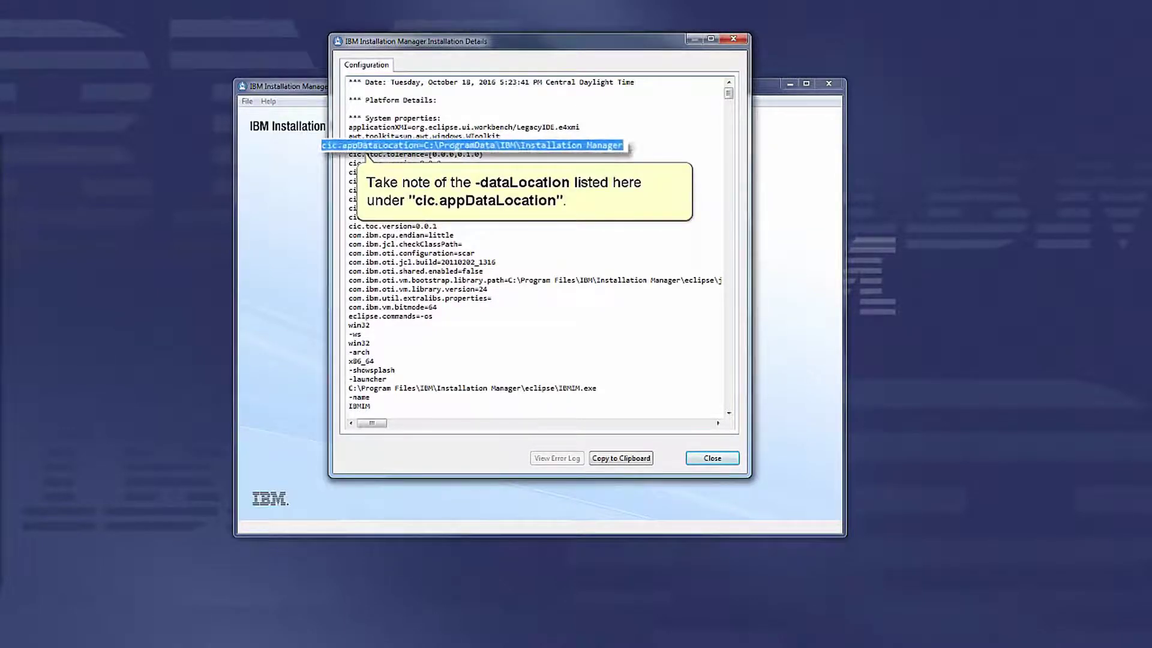
pyautogui.click(646, 152)
# Locate the eclipse.home.location path, file:/C:/Program Files/IBM/Installation Manager/eclipse/
pyautogui.scroll(-1, 674, 293)
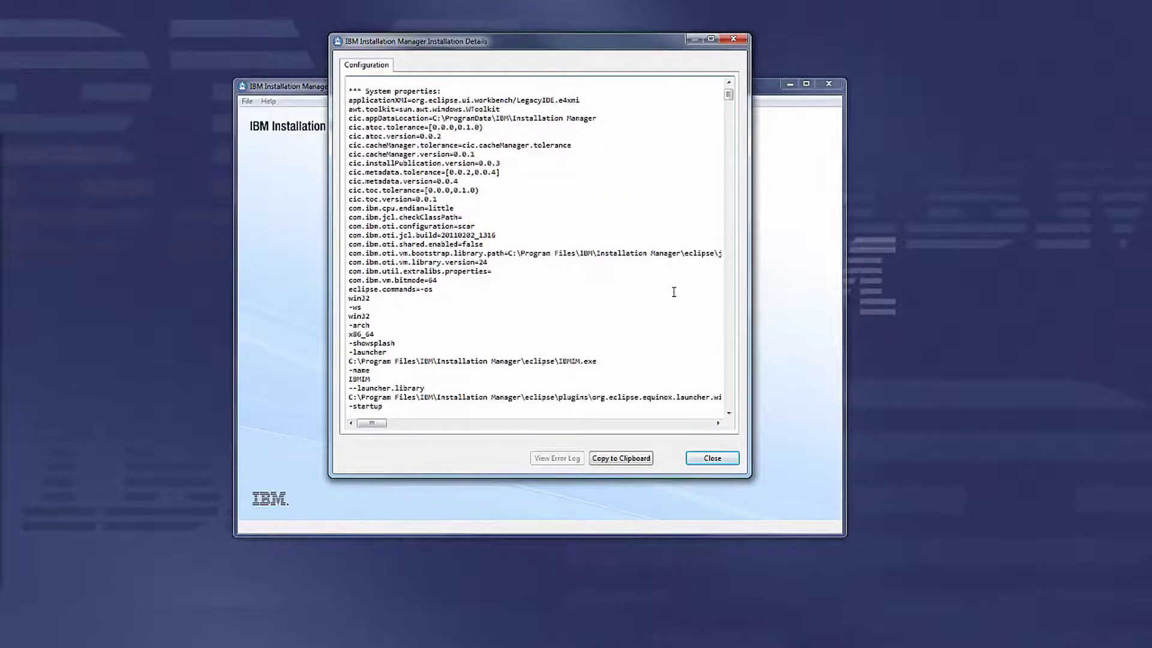
pyautogui.scroll(-4, 674, 292)
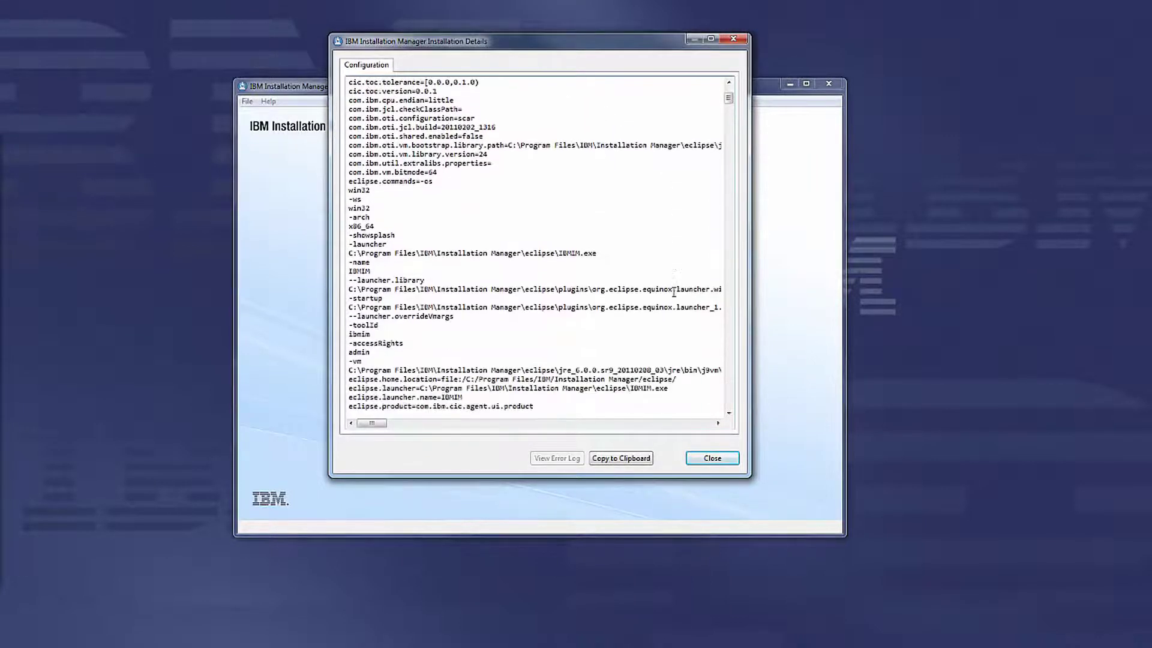
pyautogui.scroll(-1, 674, 292)
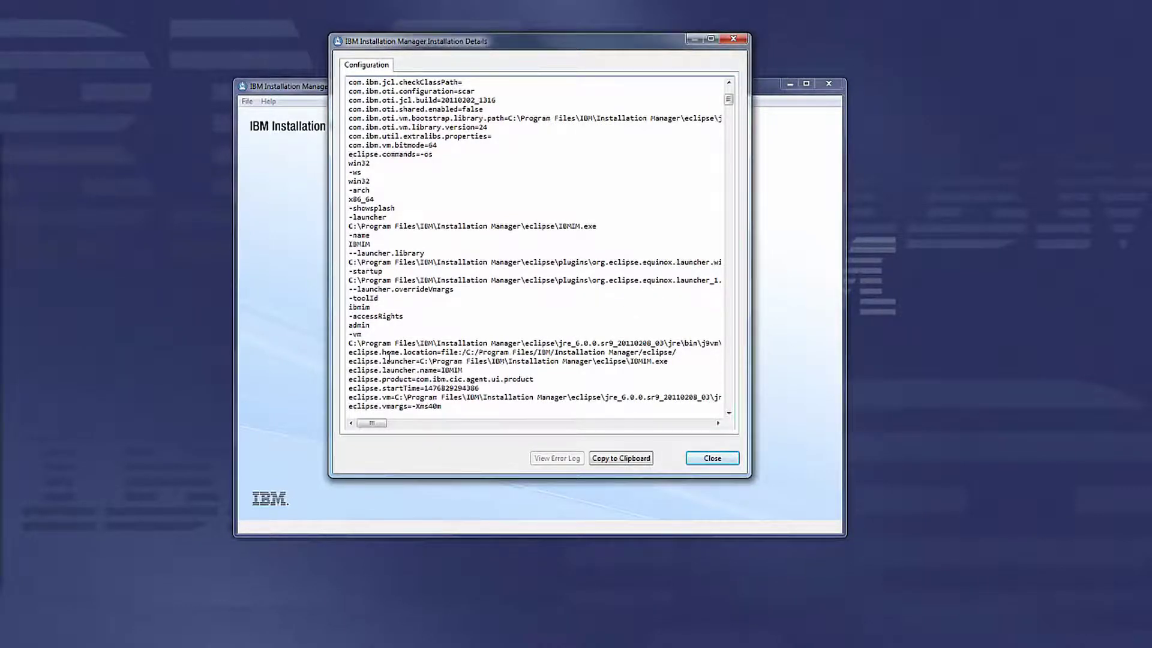
pyautogui.click(350, 353)
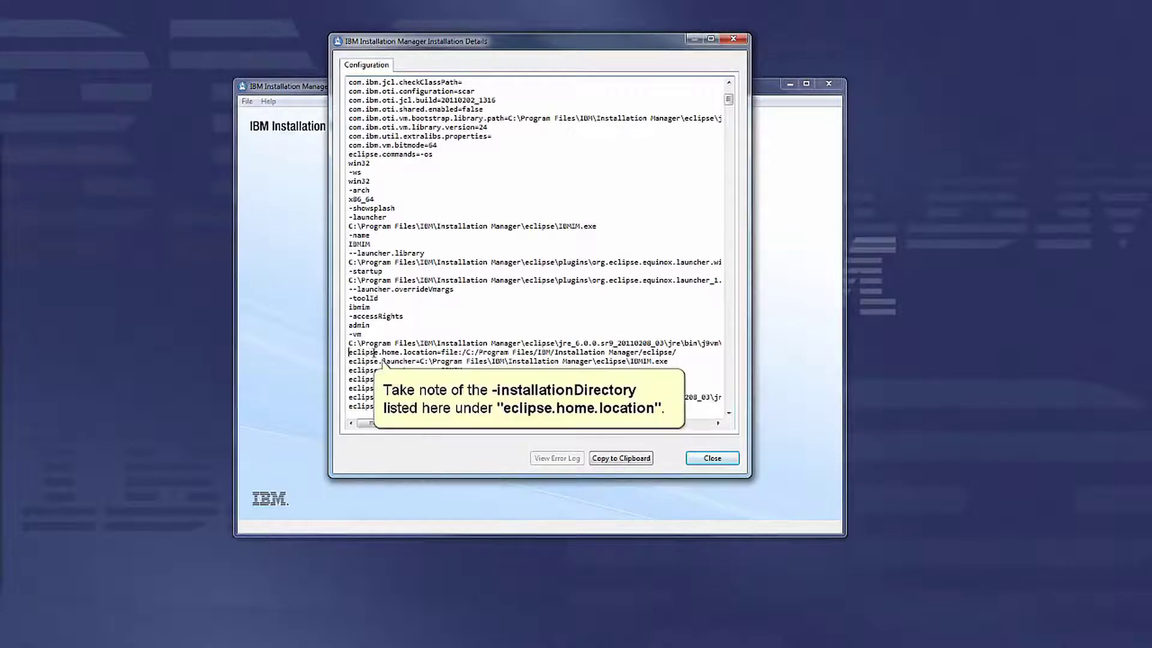
pyautogui.moveTo(379, 354); pyautogui.dragTo(678, 354)
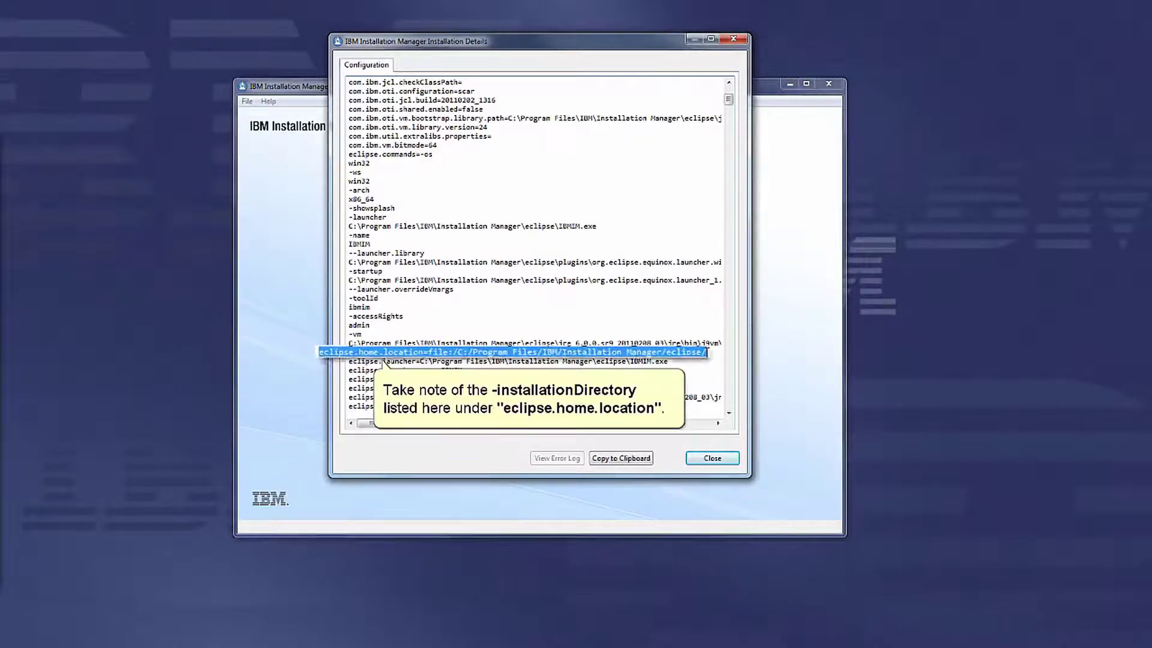
# Close Installation Details and the About dialog, then exit Installation Manager via File > Exit
pyautogui.click(699, 377)
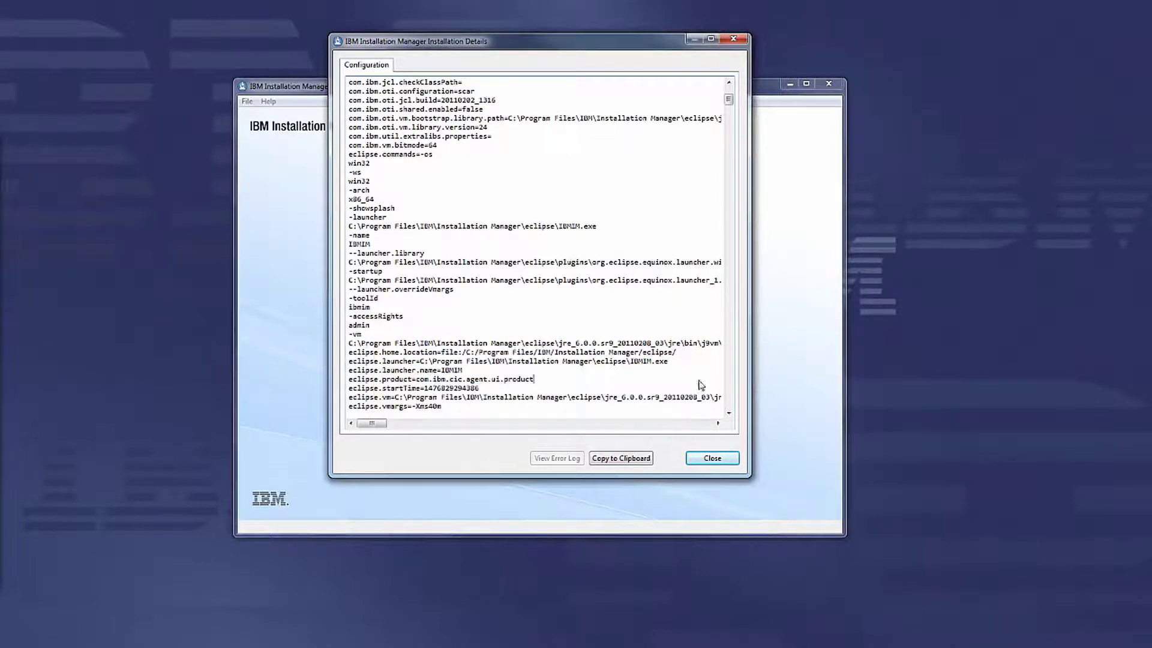
pyautogui.click(712, 460)
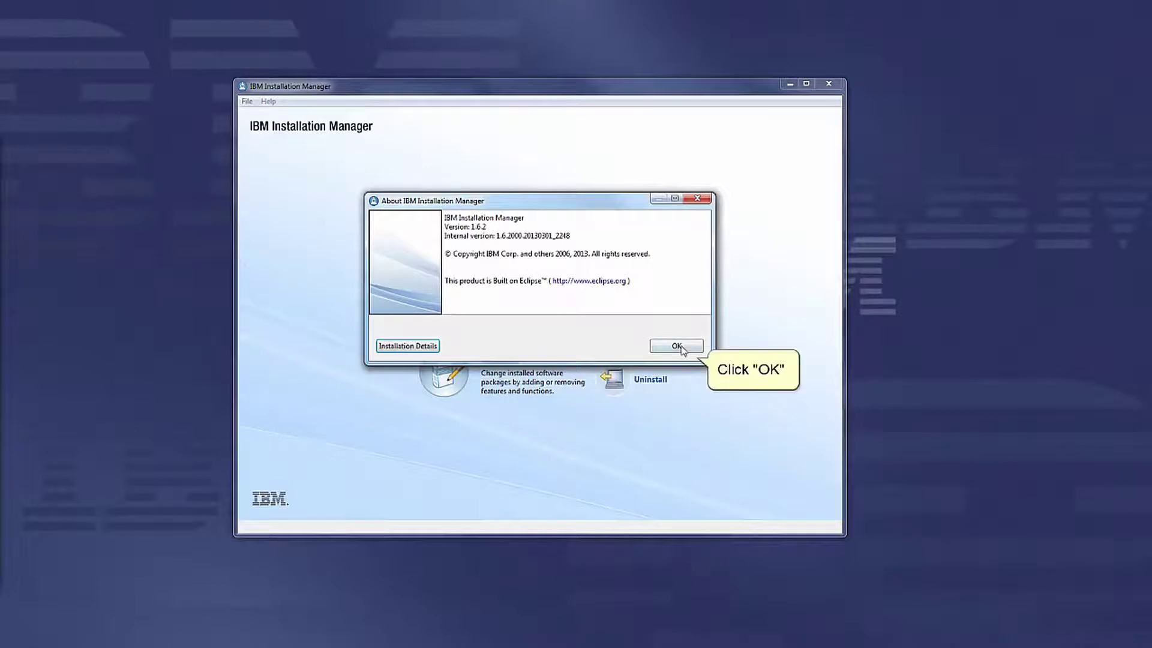
pyautogui.click(679, 346)
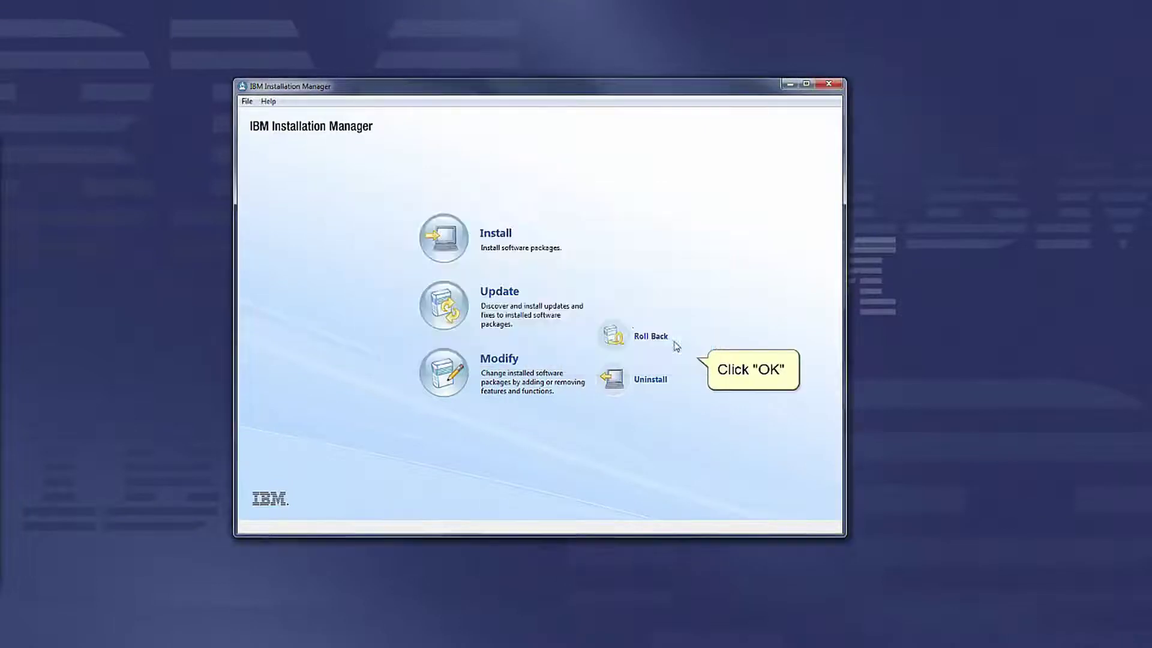
pyautogui.click(247, 102)
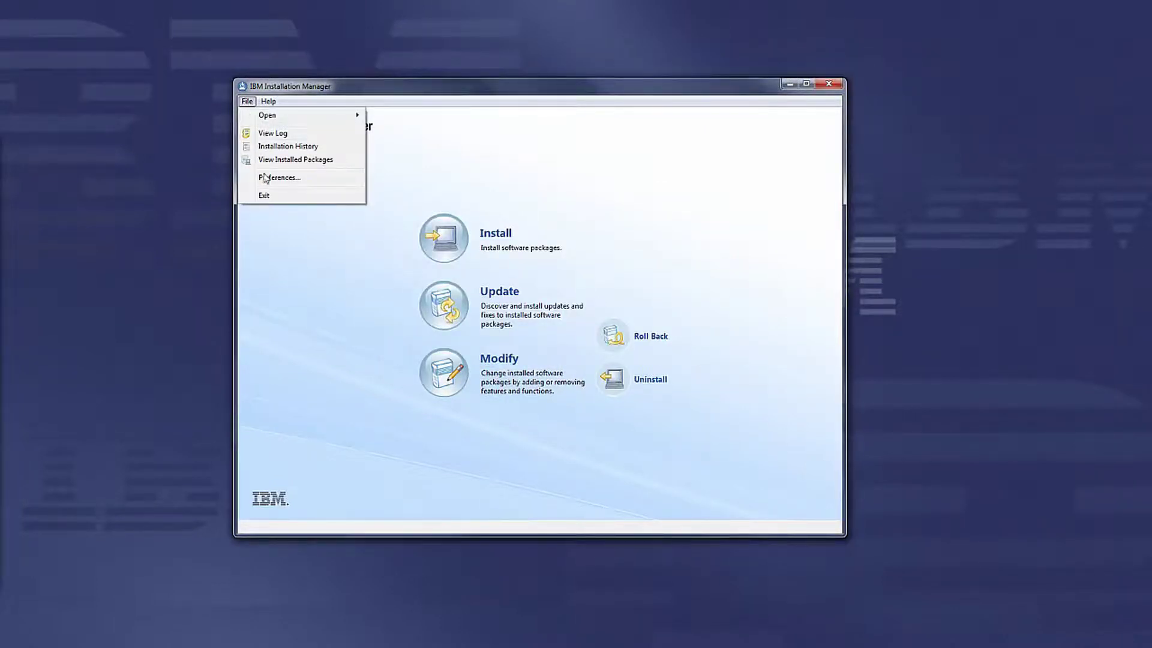
pyautogui.click(267, 195)
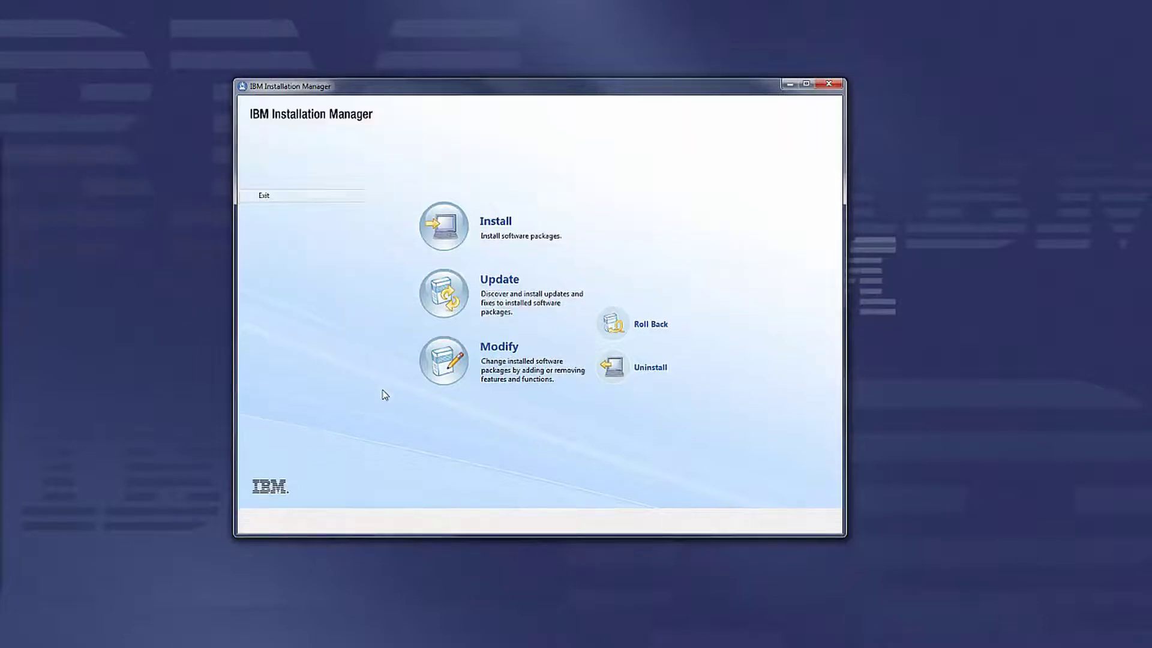
# Return to the kit folder, list it, and paste the installc.exe command with -log C:\temp\IMInstall.log and -acceptLicense
pyautogui.click(384, 393)
pyautogui.write('cd C:\\')
pyautogui.press('Return')
pyautogui.write('cd C:\\Users\\IBM_ADMIN\\Desktop\\Installation Manager')
pyautogui.press('Return')
pyautogui.write('cd C:\\')
pyautogui.press('Return')
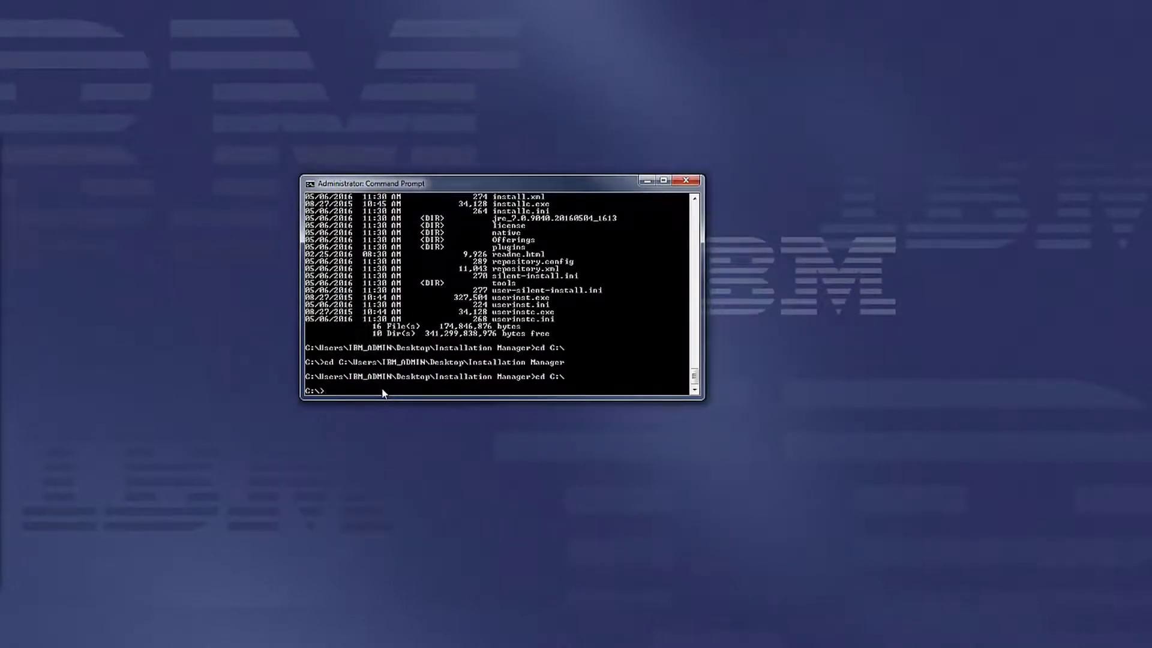
pyautogui.write('cd C:\\Users\\IBM_ADMIN\\Desktop\\Installation Manager')
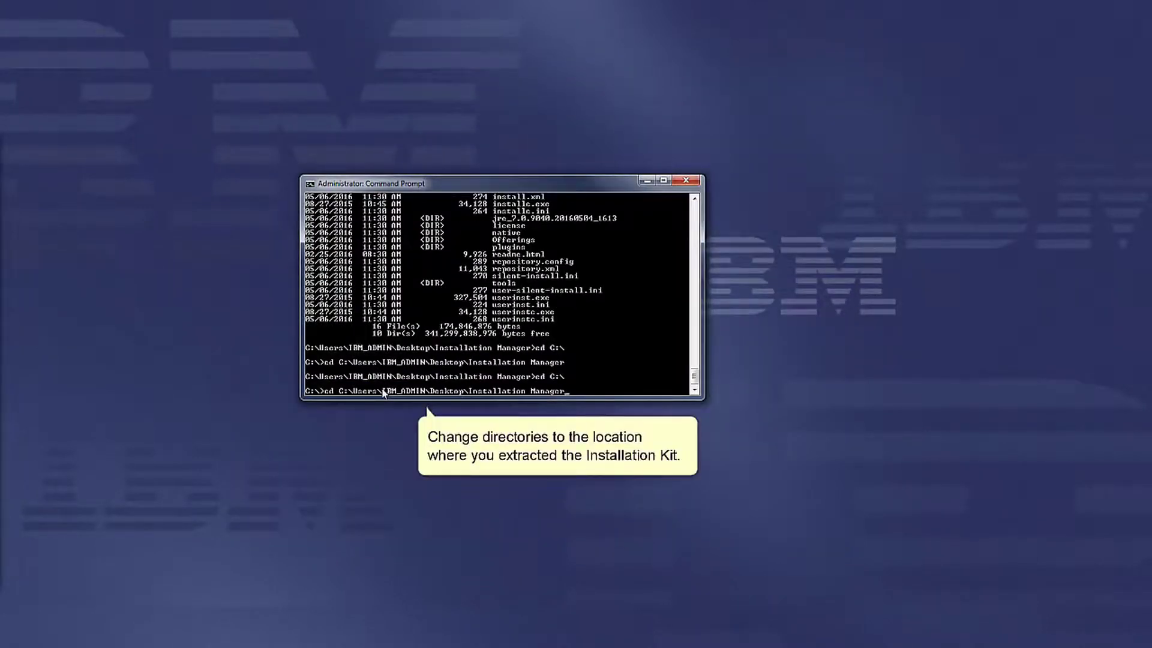
pyautogui.press('Return')
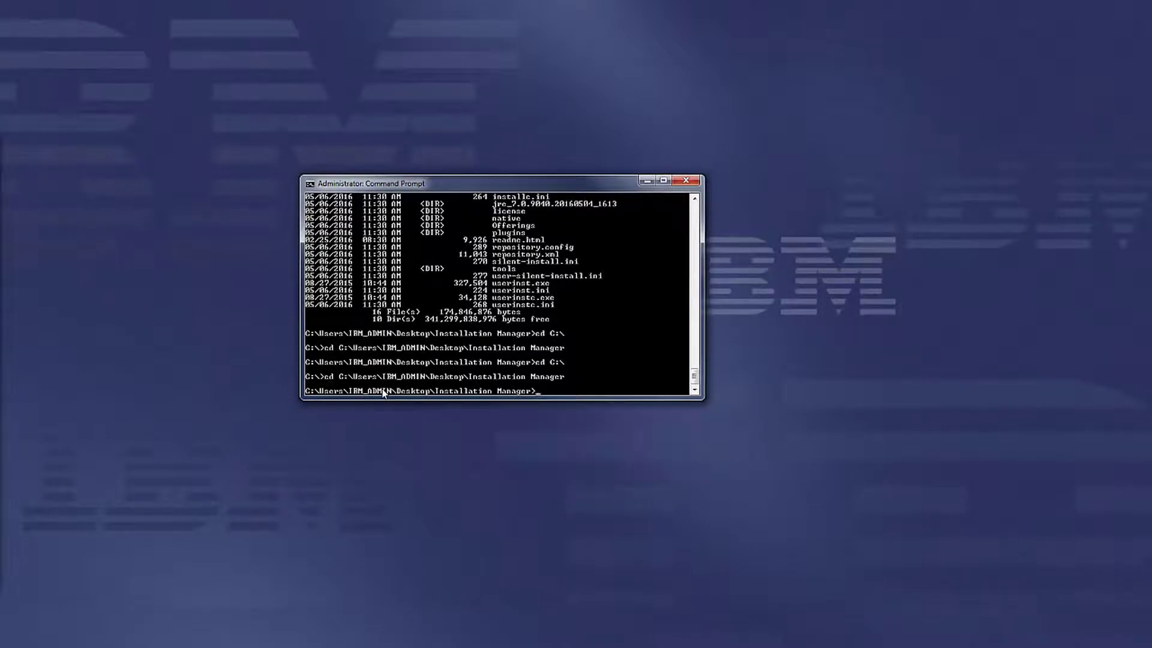
pyautogui.write('dir')
pyautogui.press('Return')
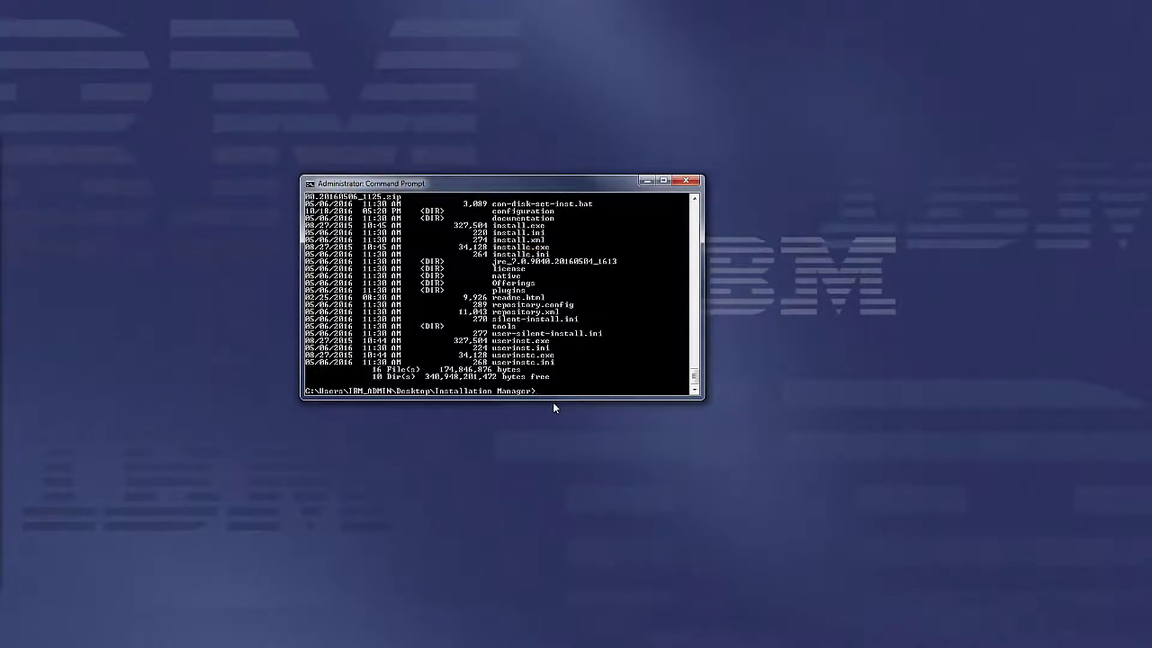
pyautogui.rightClick(552, 401)
pyautogui.click(567, 430)
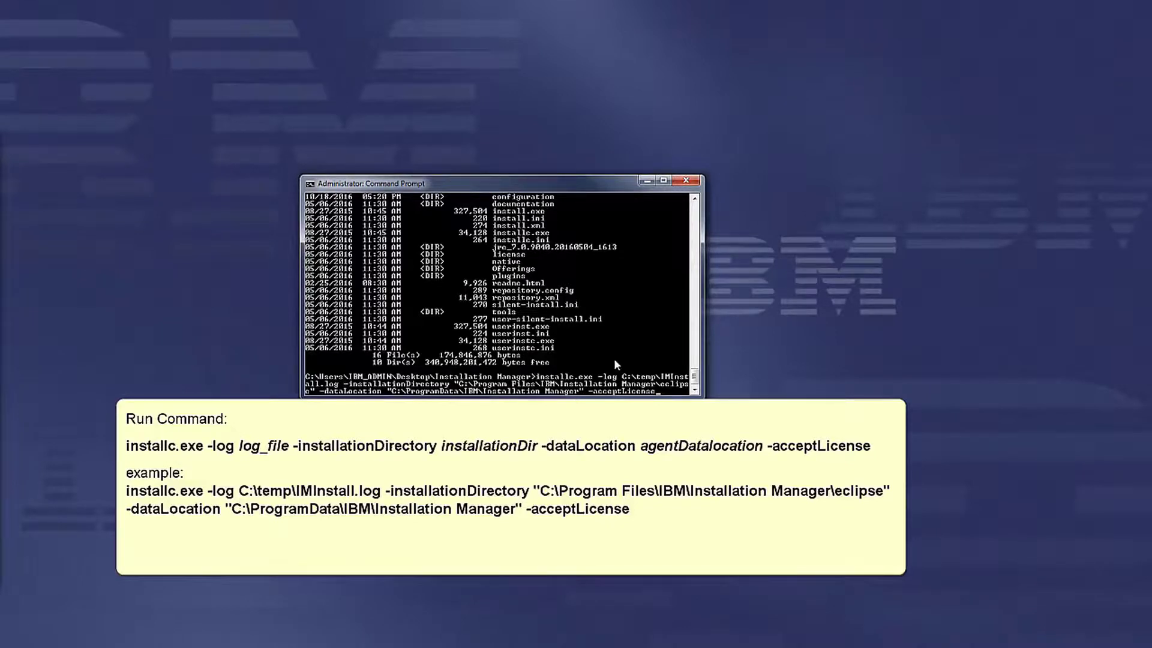
# Run the installc.exe command, updating the agent to 1.8.5000.20160506_1125
pyautogui.press('Return')
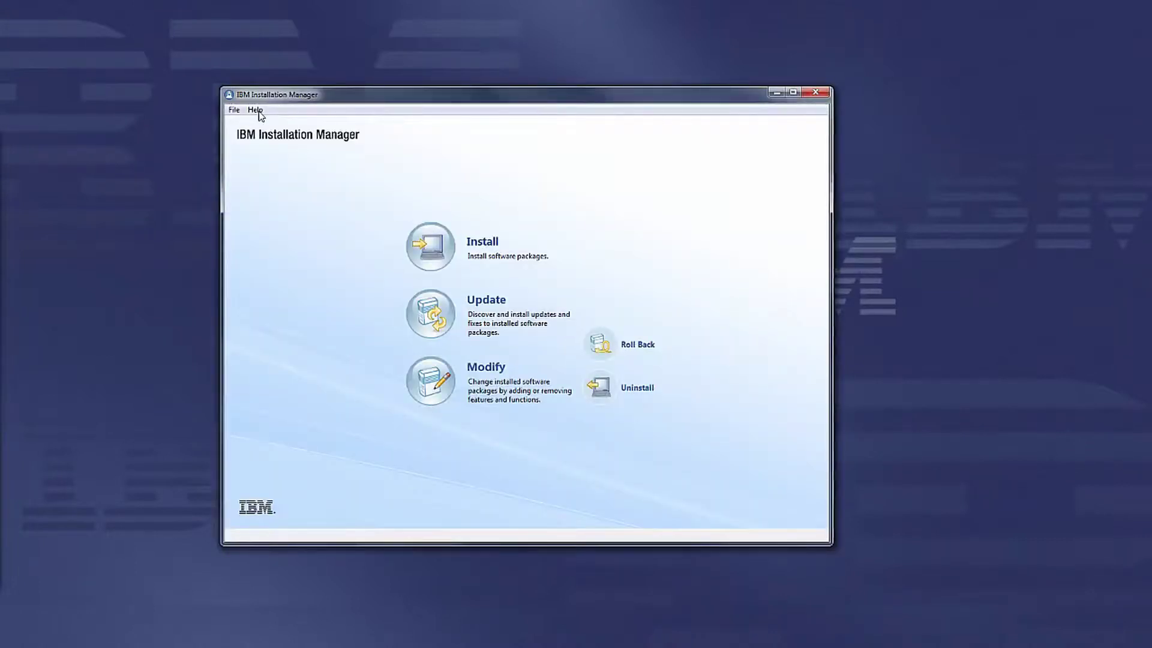
# Open Help > About and confirm the version now reads 1.8.5
pyautogui.click(255, 111)
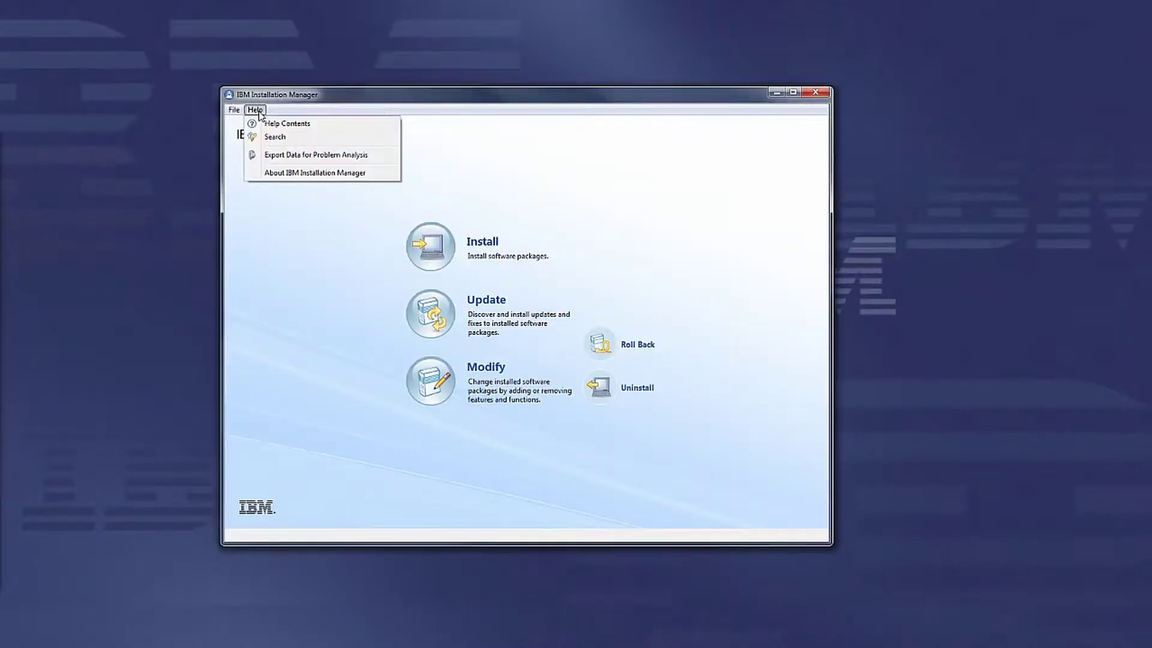
pyautogui.click(275, 175)
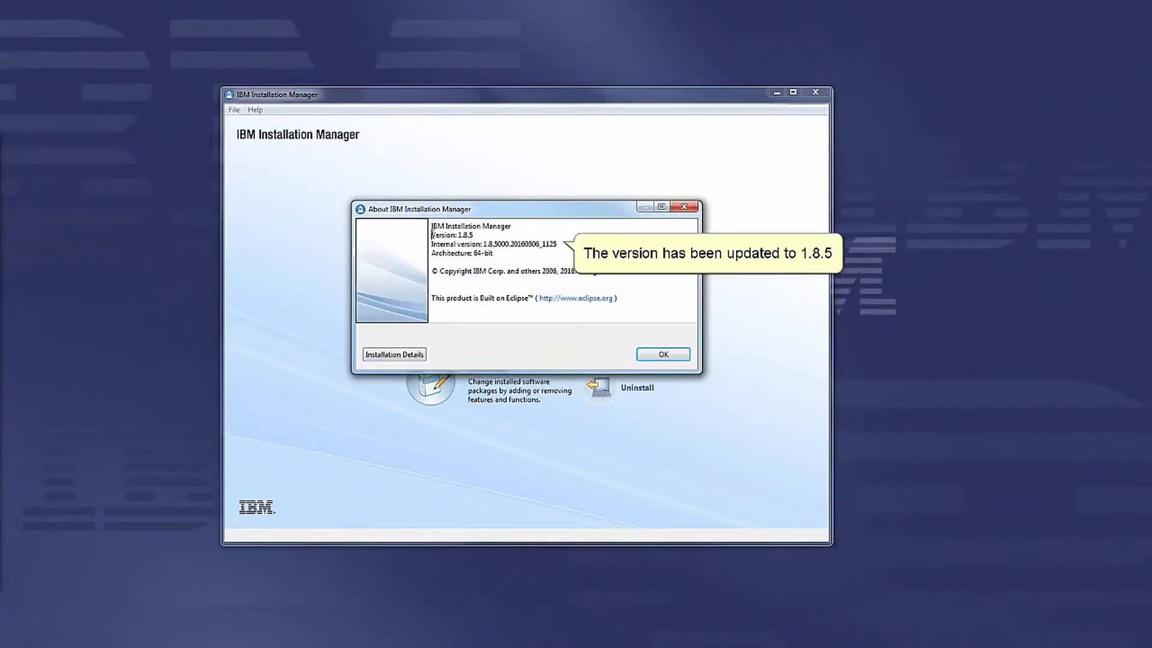
pyautogui.moveTo(432, 235); pyautogui.dragTo(473, 235)
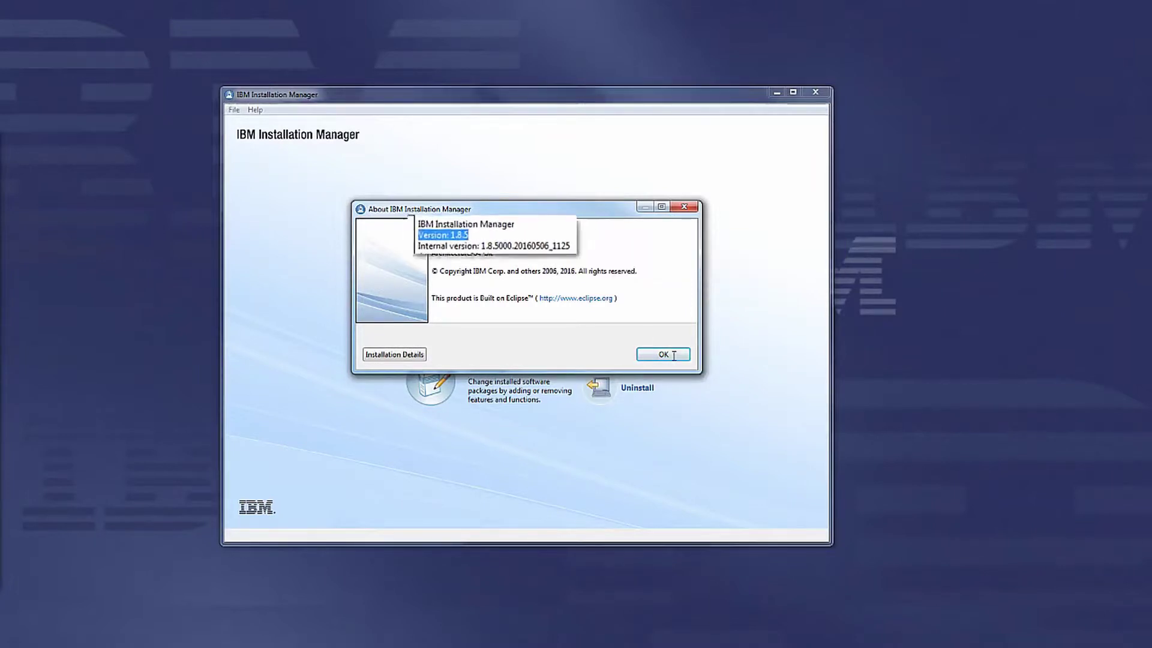